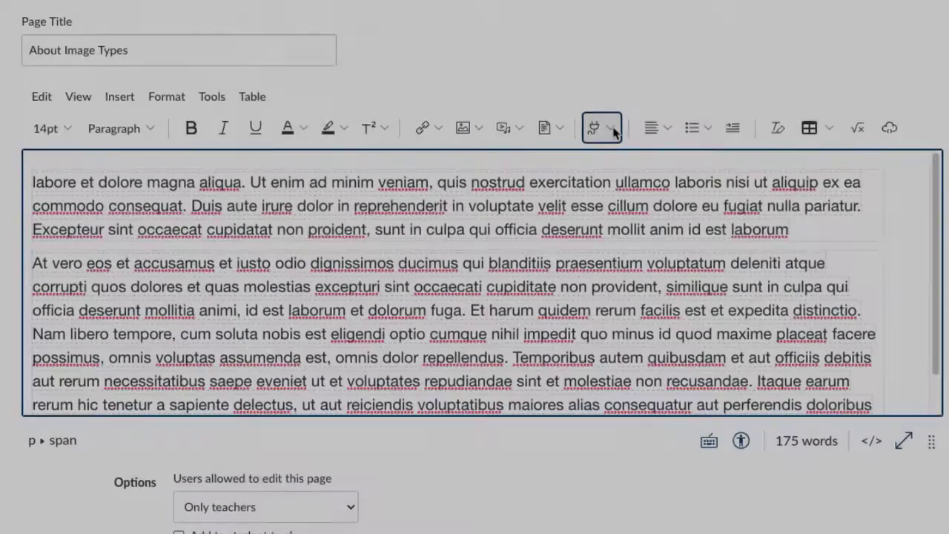
Open the Upload / Embed Image tool from the editor's full Apps list.
left_click(602, 128)
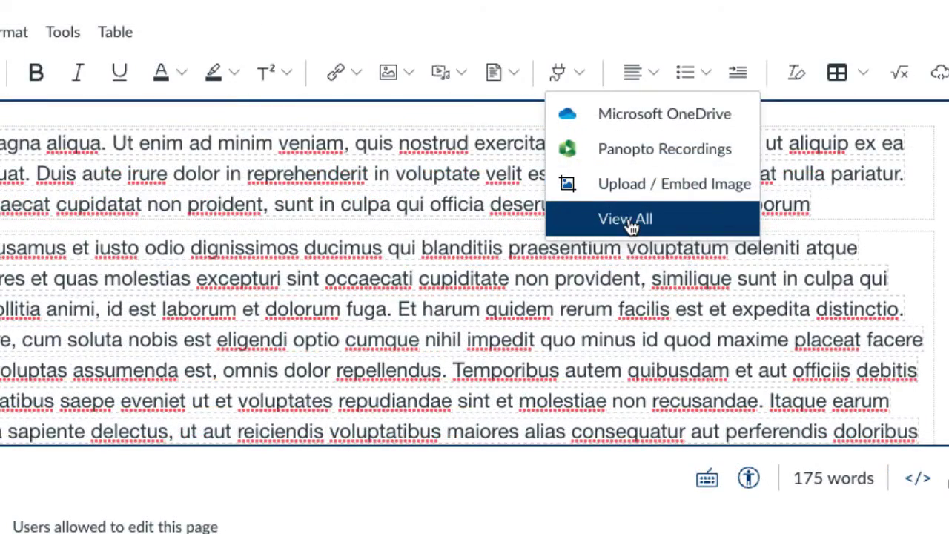
left_click(629, 222)
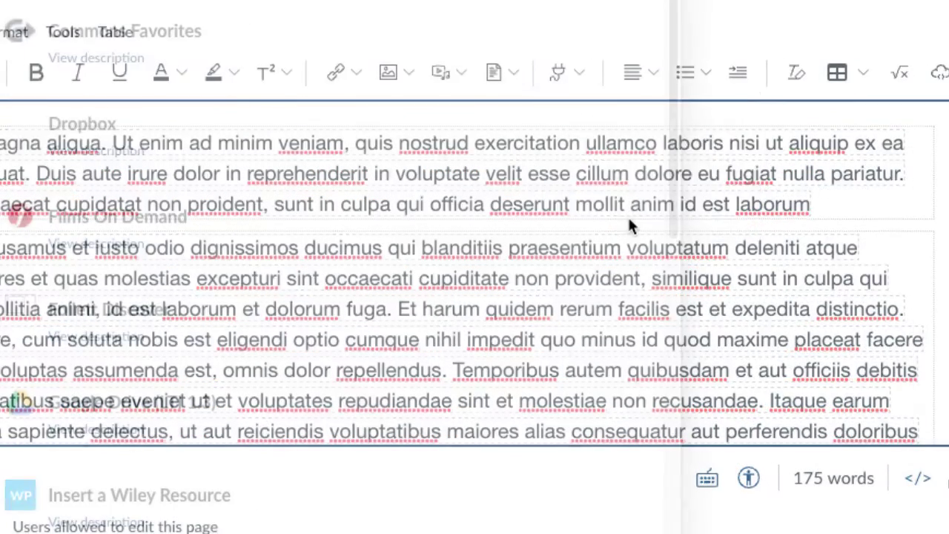
left_click_drag(672, 65, 666, 366)
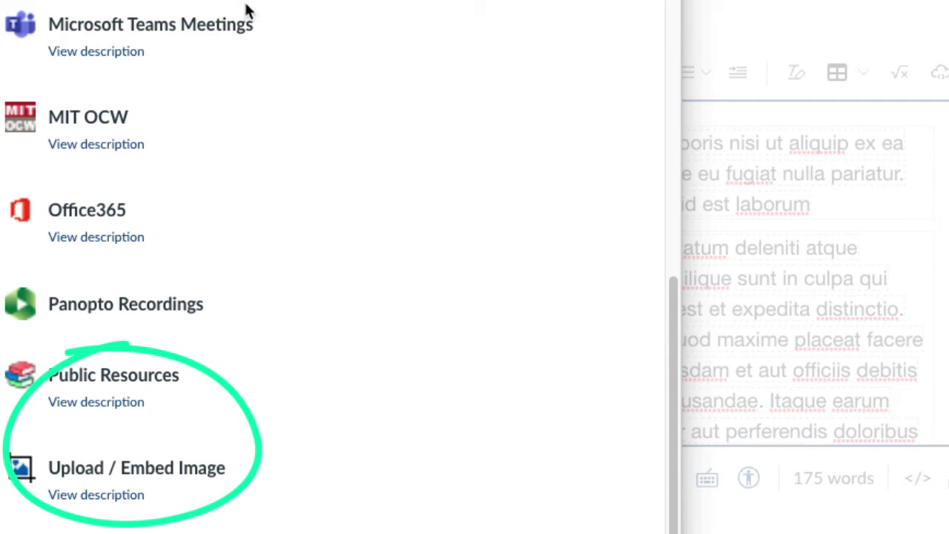
left_click(138, 478)
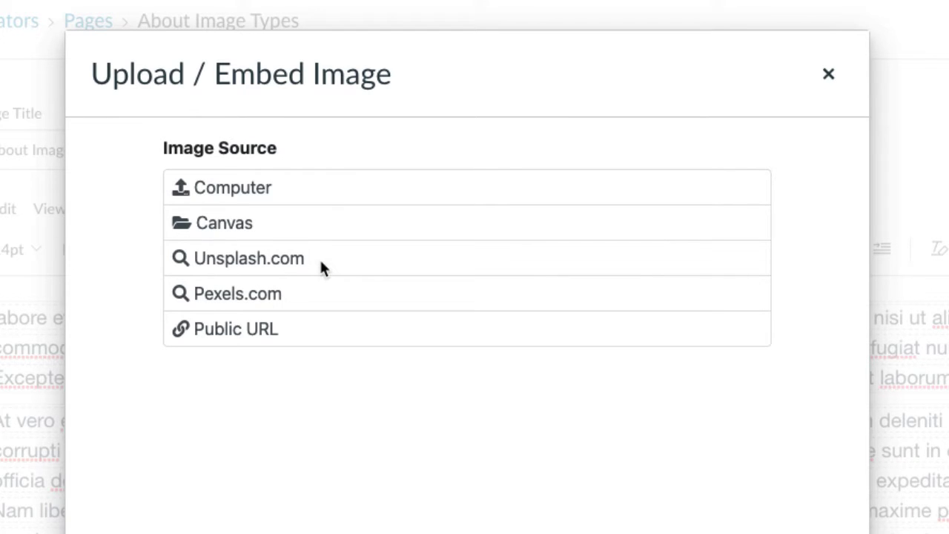
Pick the Unsplash photo of cows grazing in a field beside a large tree.
left_click(289, 260)
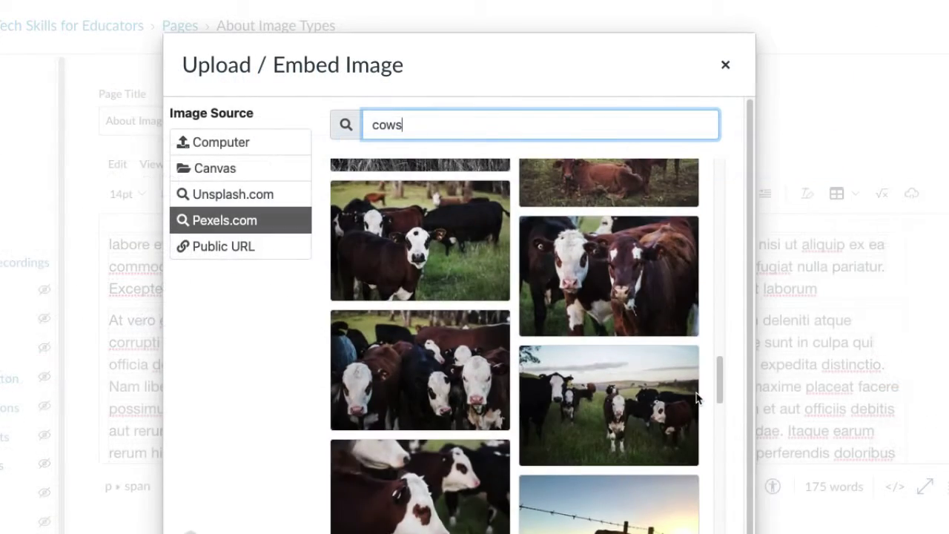
scroll(695, 398, "up", 10)
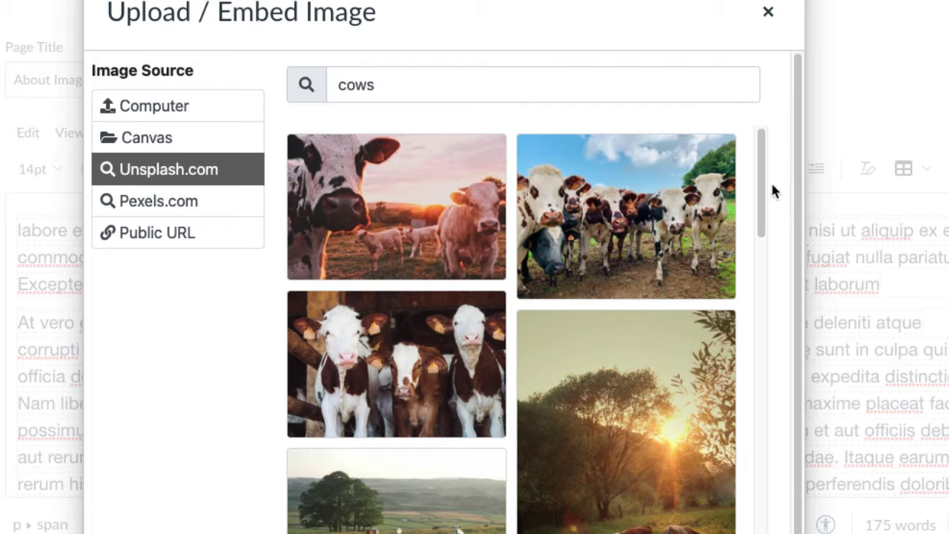
left_click_drag(764, 181, 730, 341)
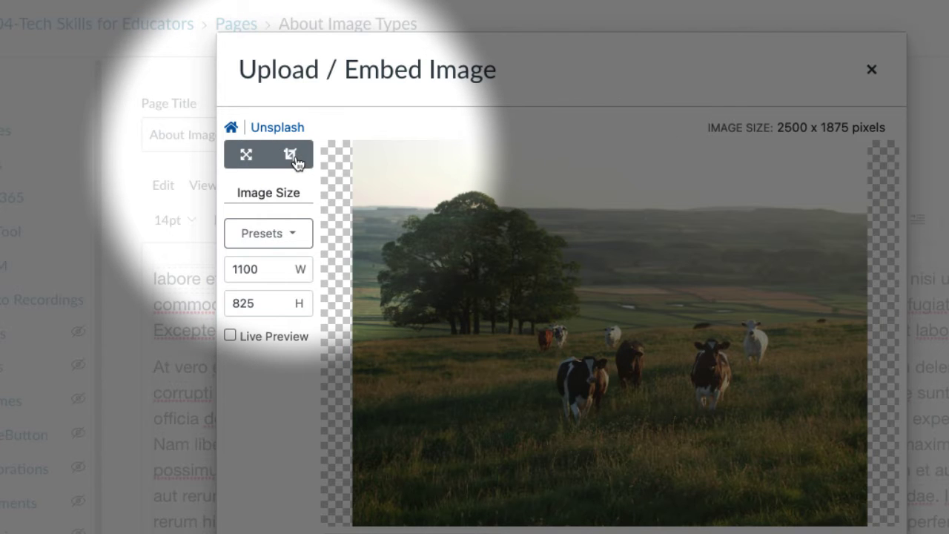
Crop the cow photo at a 10:3 ratio around the herd, giving a 2297 x 689 strip.
left_click(291, 155)
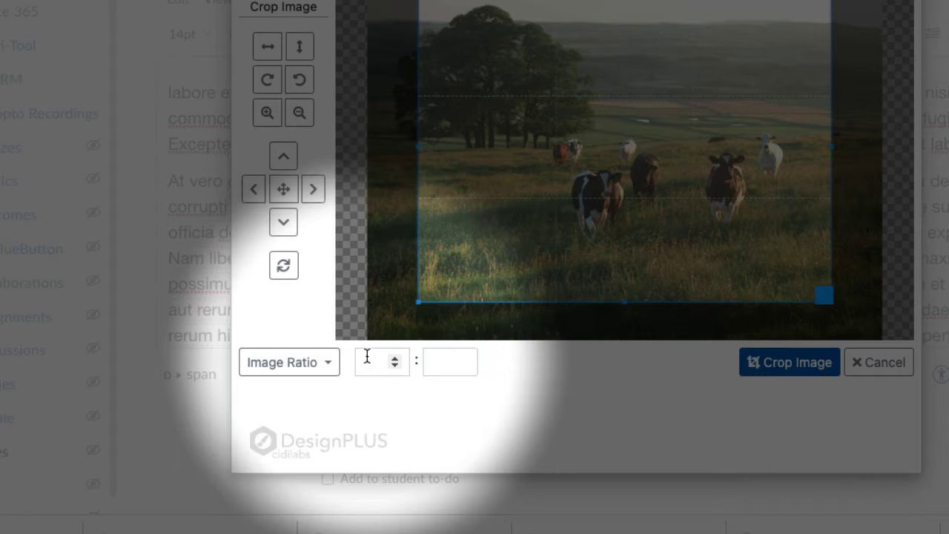
left_click(367, 356)
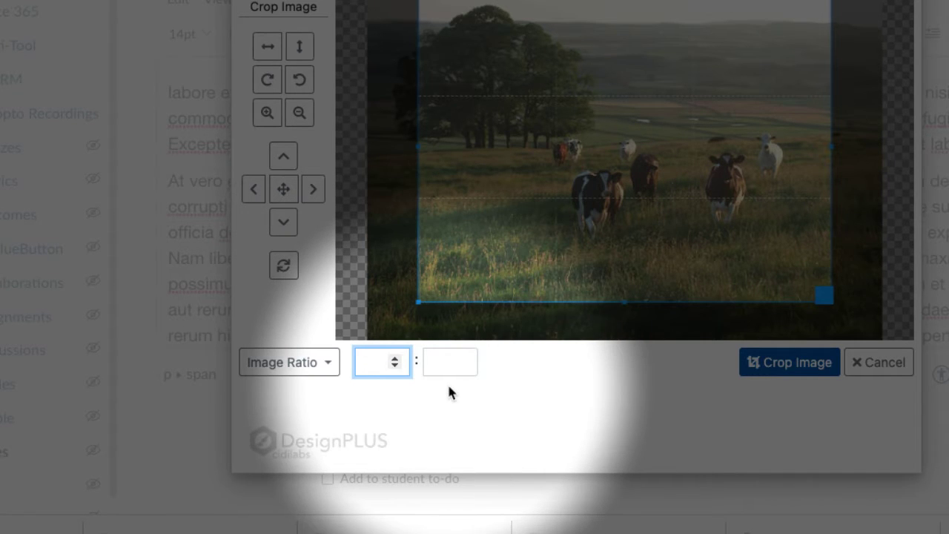
type("10")
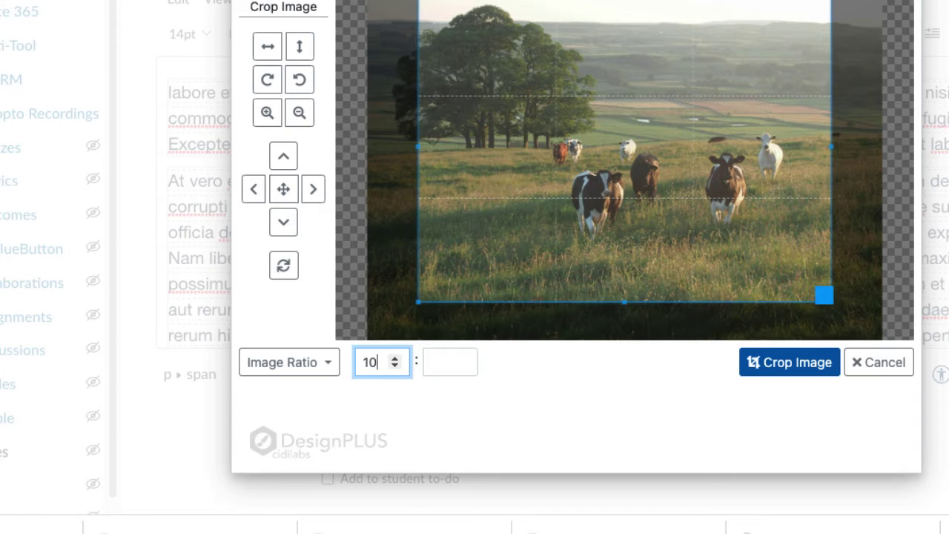
left_click(445, 362)
type("3")
left_click_drag(704, 161, 716, 174)
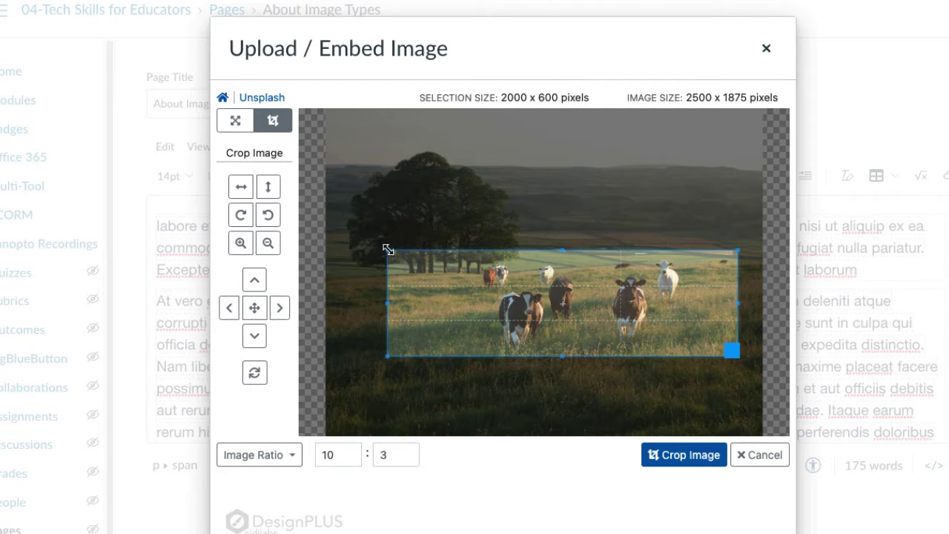
left_click_drag(387, 249, 352, 235)
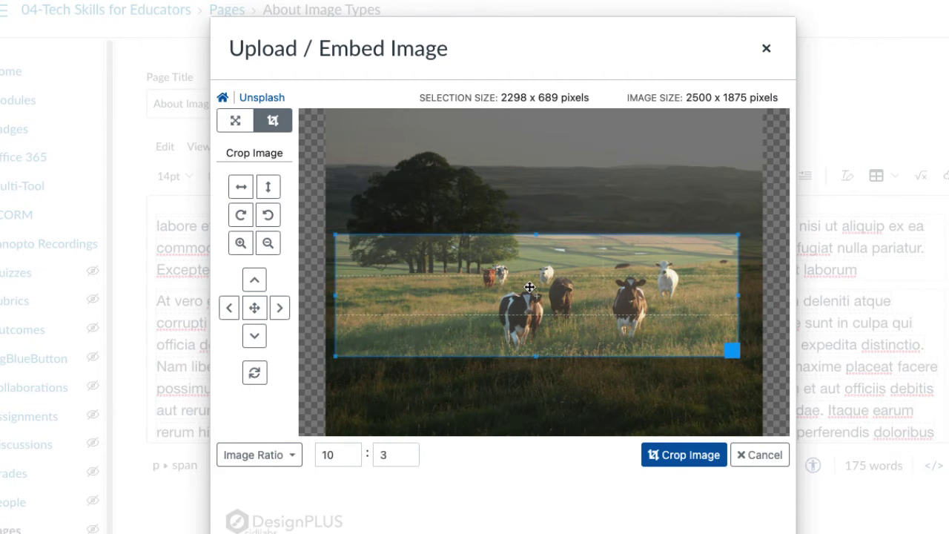
left_click_drag(529, 287, 540, 286)
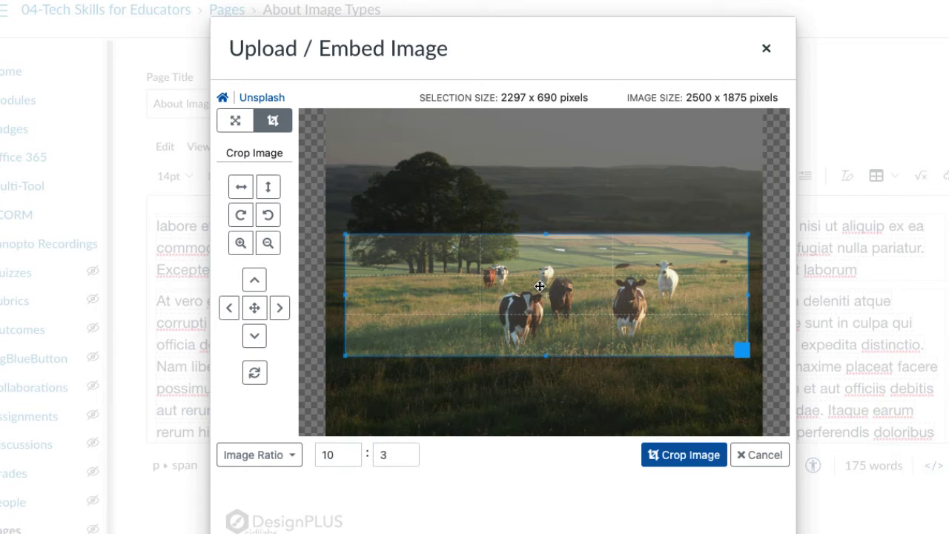
left_click(707, 455)
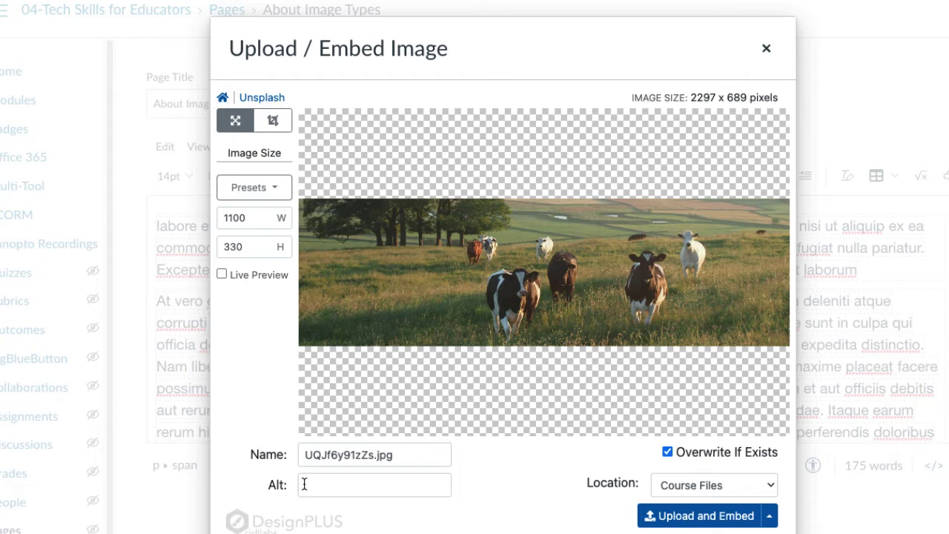
Give the cow banner alt text 'Cows in a field on a sunny day' and embed it.
left_click(302, 485)
type("Cows in a field ona su")
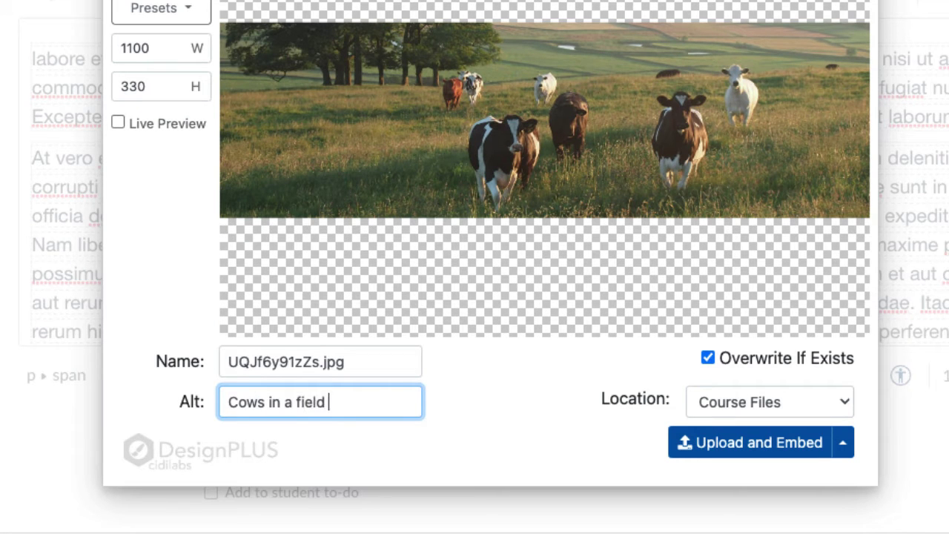
key("BackSpace")
key("BackSpace")
key("BackSpace")
key("BackSpace")
type("a sunny day")
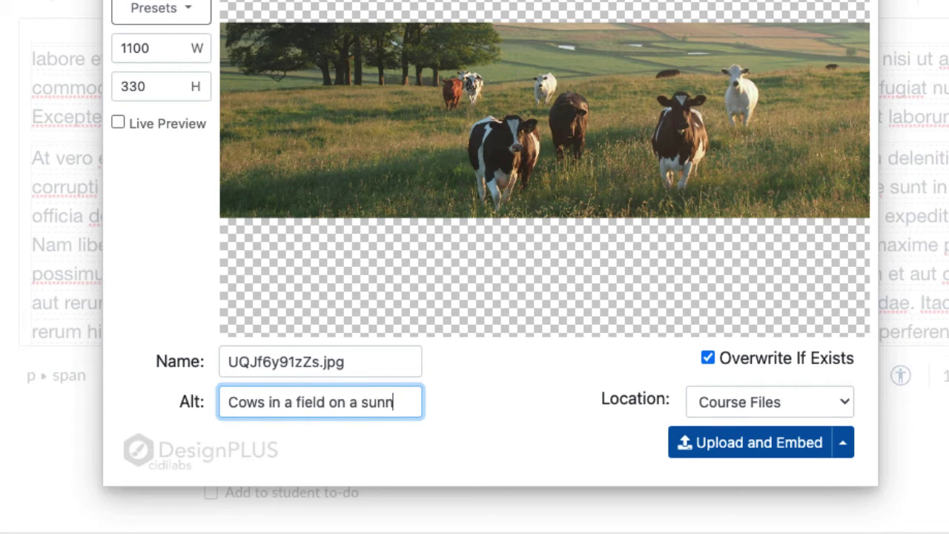
left_click(772, 453)
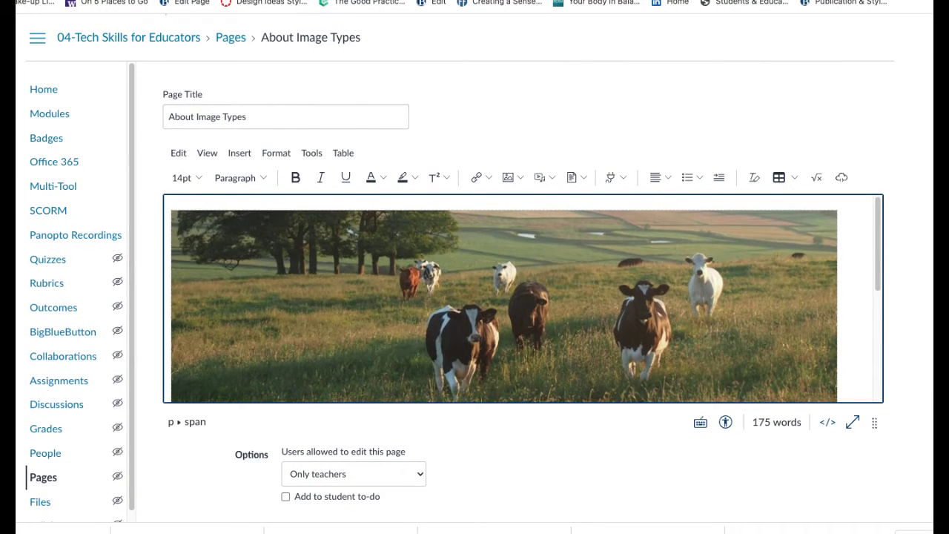
scroll(519, 296, "down", 1)
Save the About Image Types page and shrink the browser window to view the banner.
left_click(866, 485)
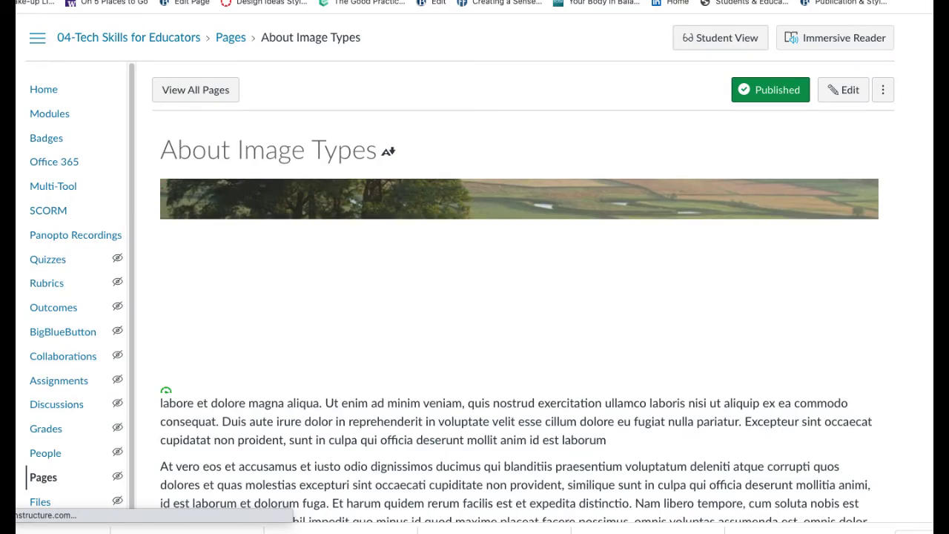
mouse_move(933, 533)
left_mouse_down()
mouse_move(630, 510)
mouse_move(435, 466)
mouse_move(934, 529)
left_mouse_up()
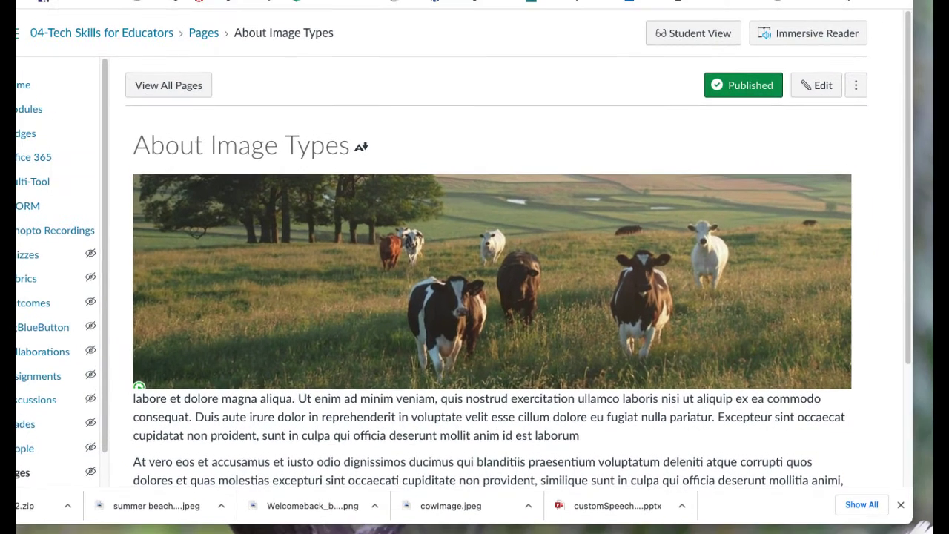
Reopen the page for editing and apply a 10:3 crop ratio to the ducklings photo.
left_click(831, 85)
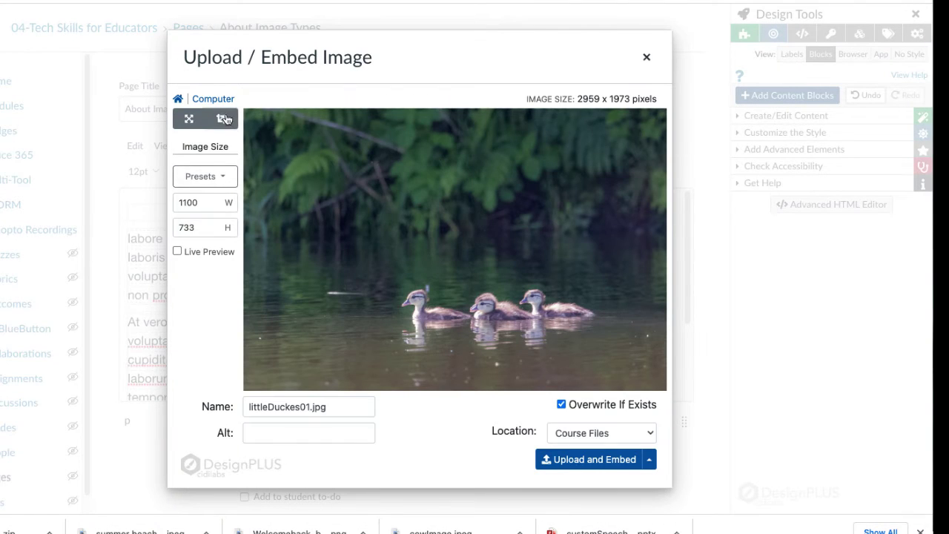
left_click(224, 119)
left_click(268, 413)
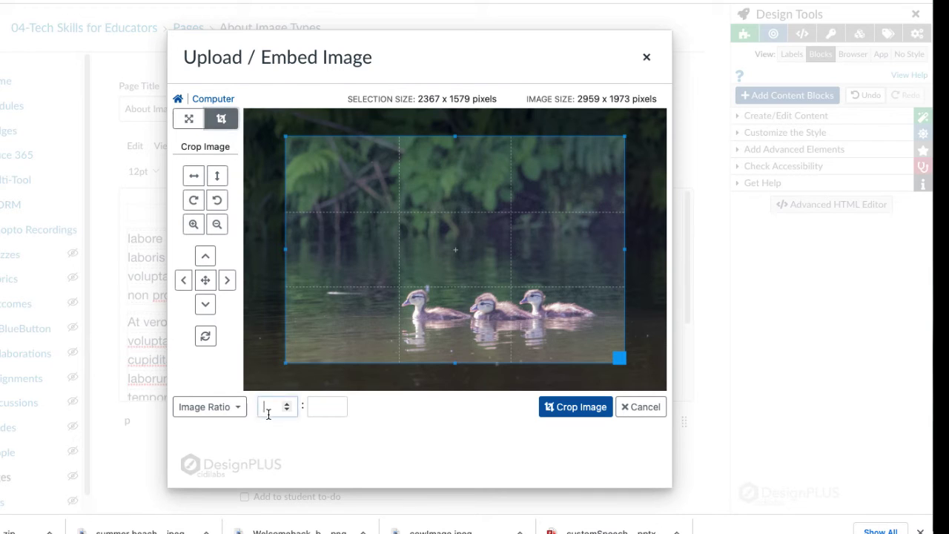
key("Tab")
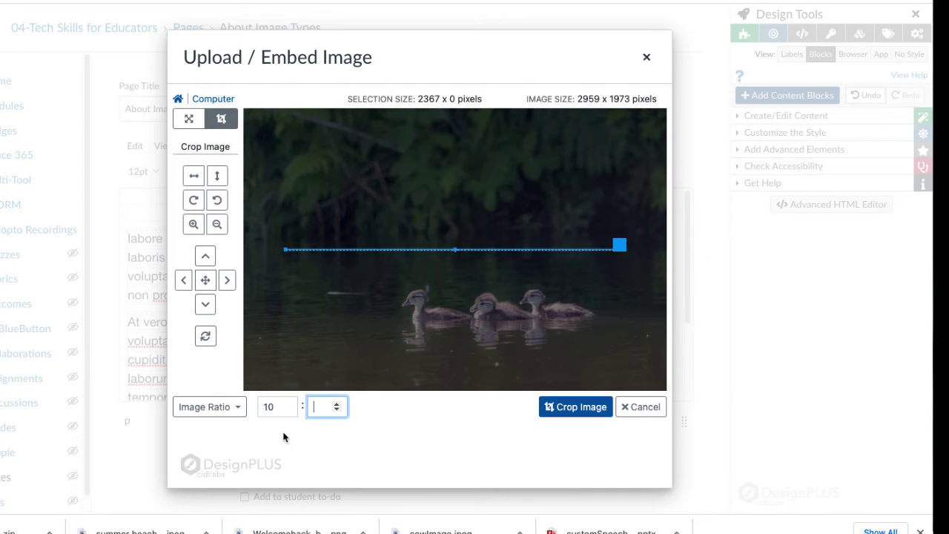
type("3")
left_click(388, 439)
Frame the ducklings inside the 10:3 crop box and apply the crop.
left_click_drag(485, 271, 492, 324)
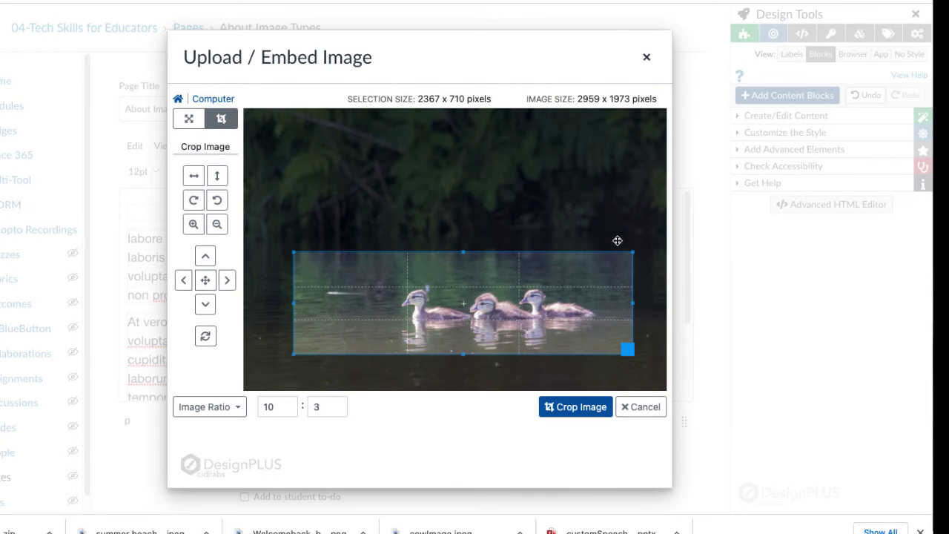
left_click_drag(631, 256, 663, 226)
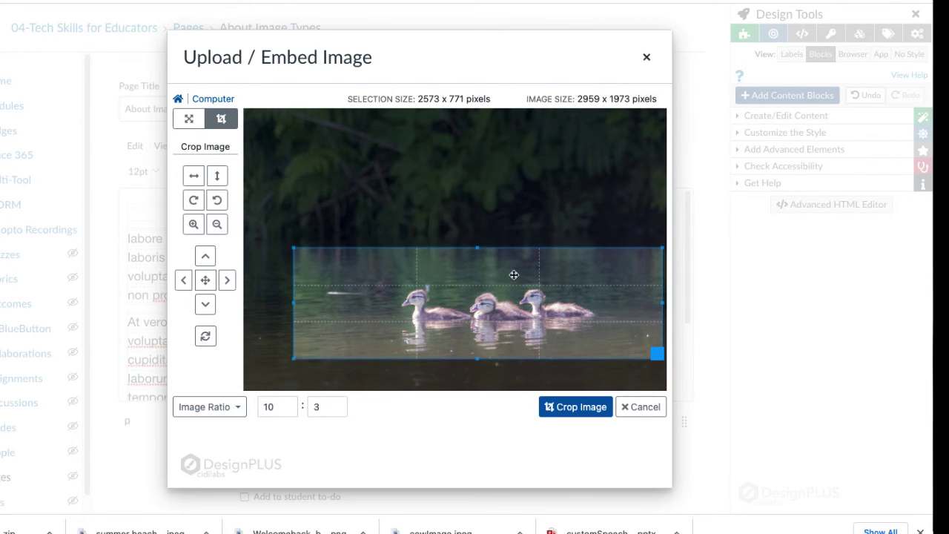
left_click_drag(290, 359, 252, 371)
left_click(592, 412)
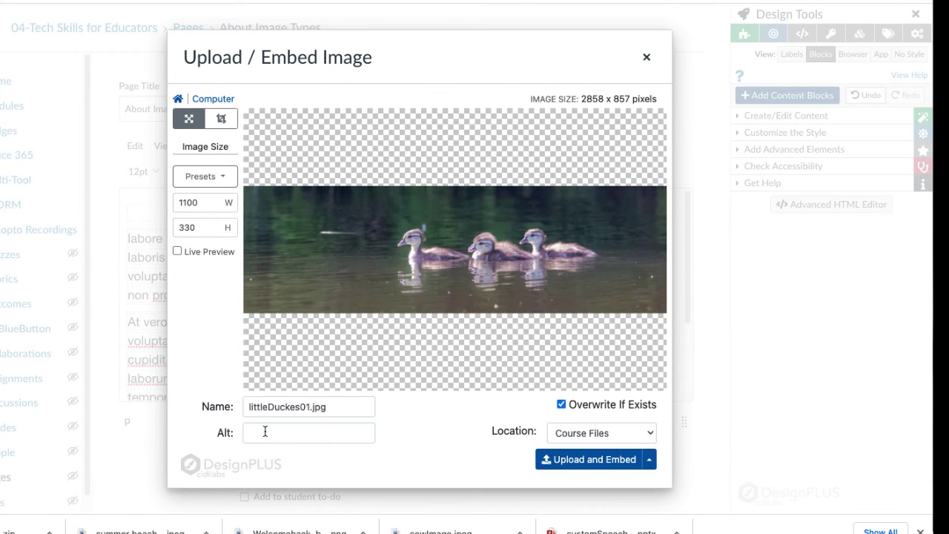
Add alt text 'Ducks on a river' and embed the cropped ducklings image on the page.
left_click(266, 430)
type("Ducks on a river")
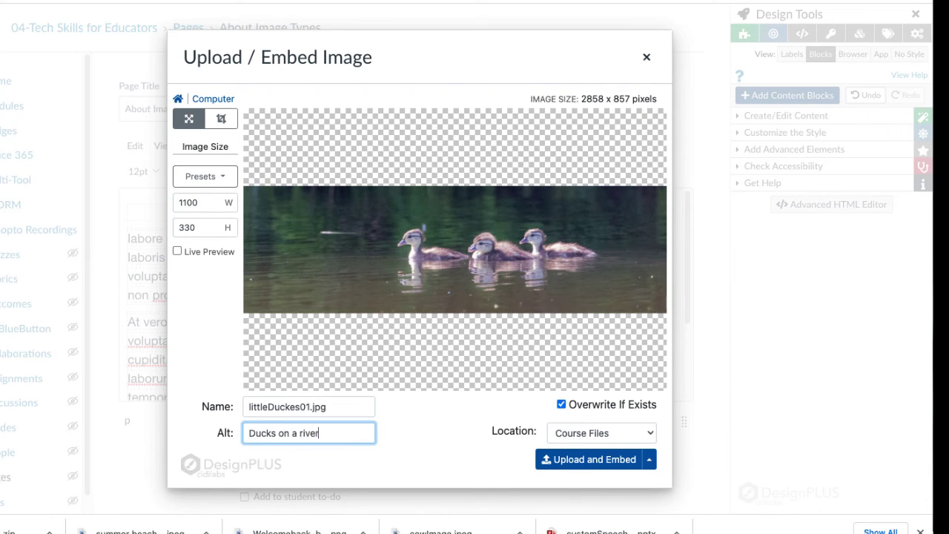
left_click(602, 459)
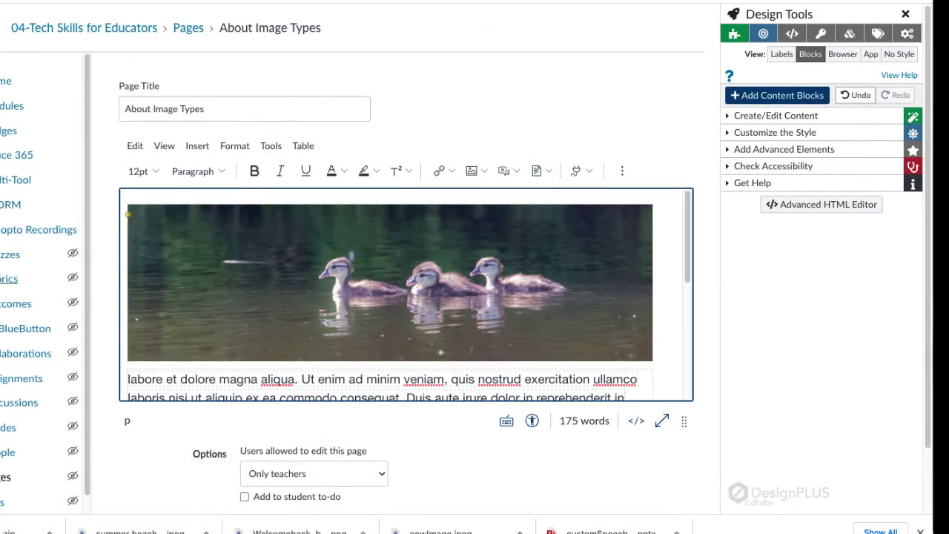
left_click(447, 298)
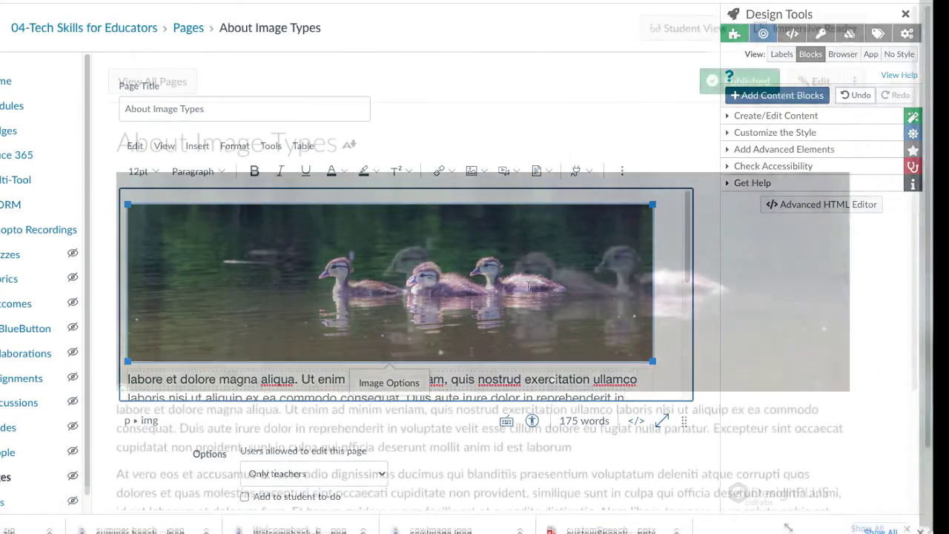